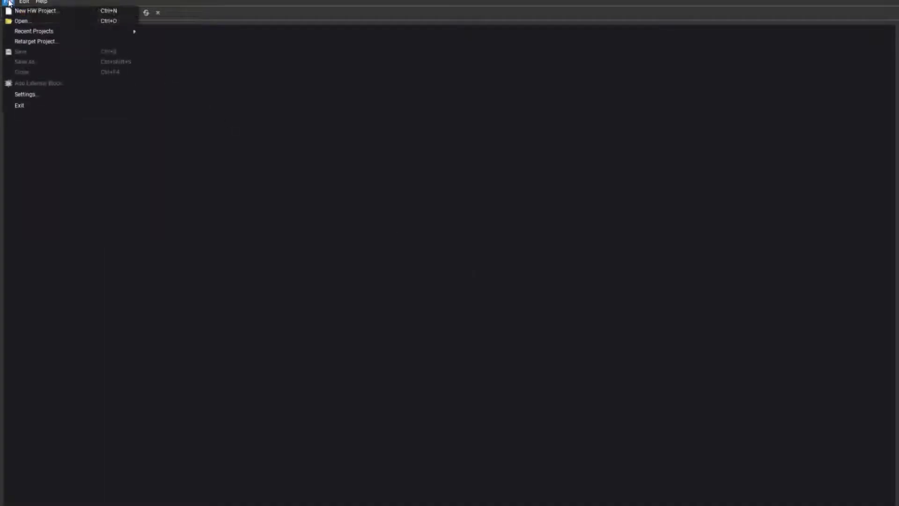
Start a new hardware project named myProject at the default location
left_click(19, 11)
left_click_drag(482, 153, 457, 139)
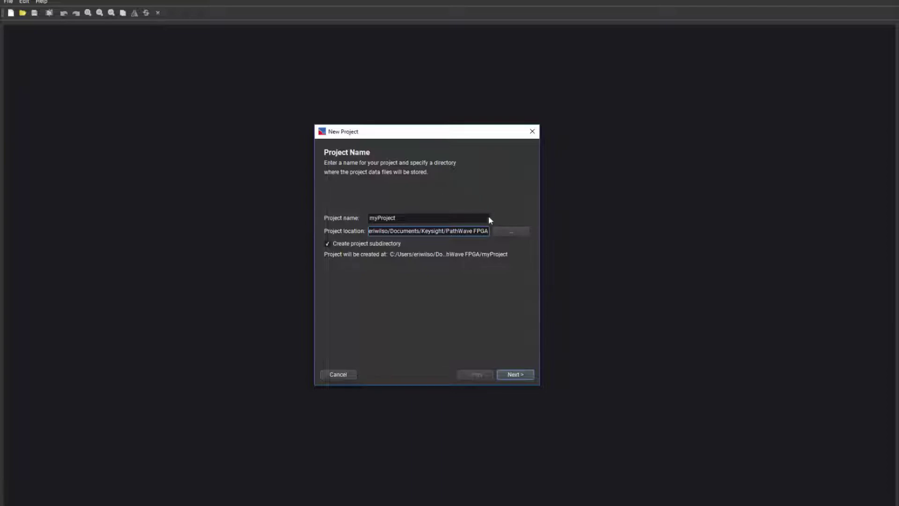
left_click(515, 374)
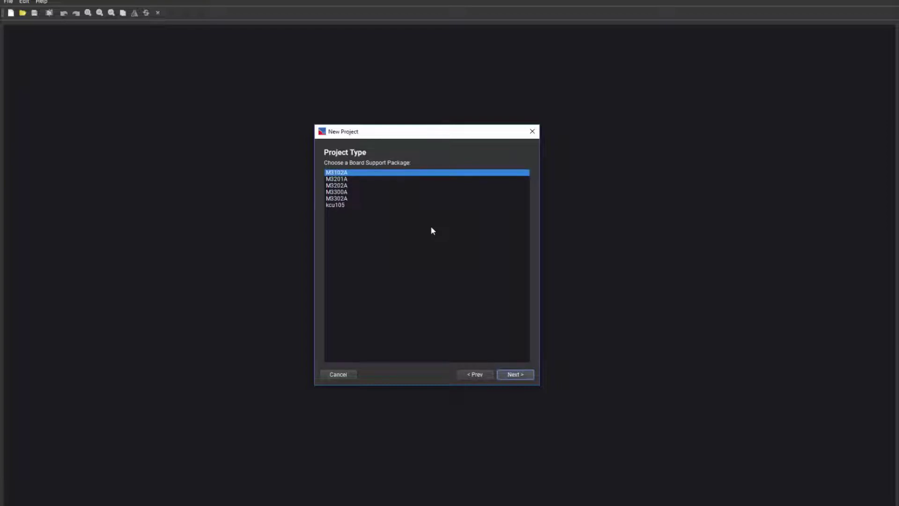
Choose the M3302A board support package with the M3302A_clf_k32 configuration
left_click(349, 199)
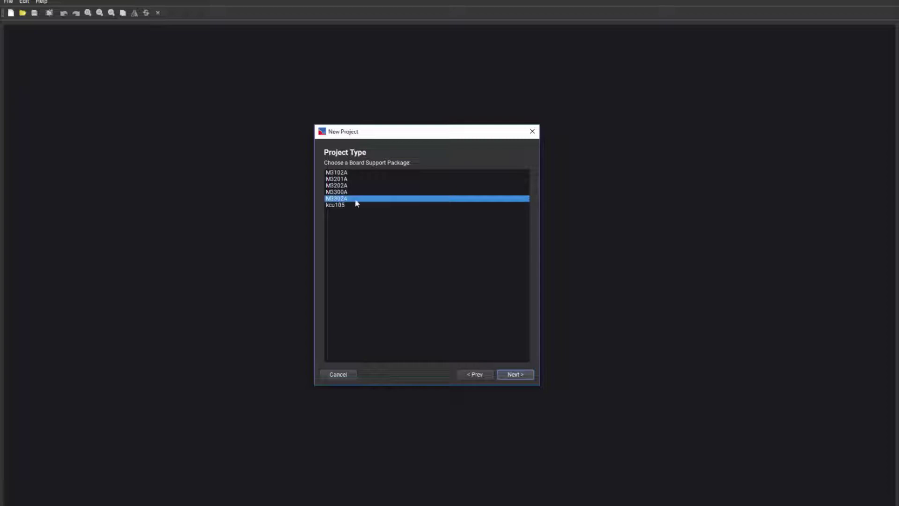
left_click(519, 375)
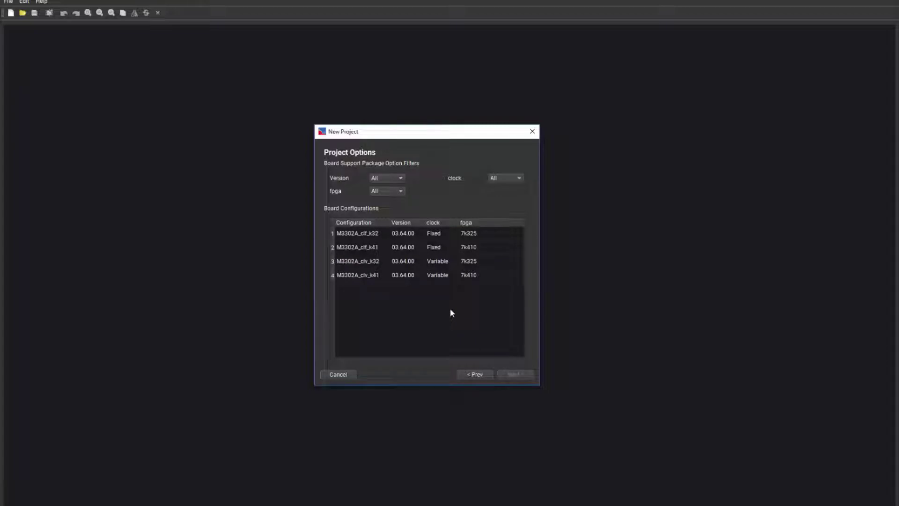
left_click(374, 237)
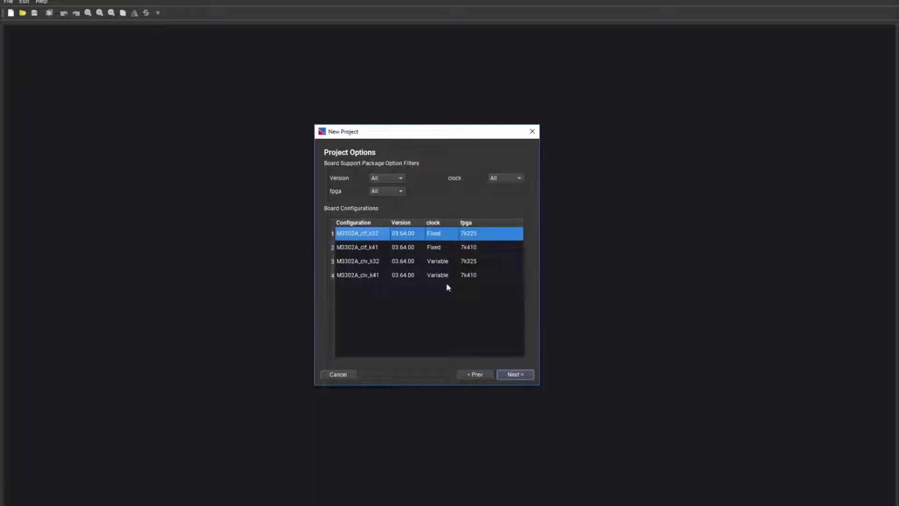
Keep the Default template and finish creating the project
left_click(514, 375)
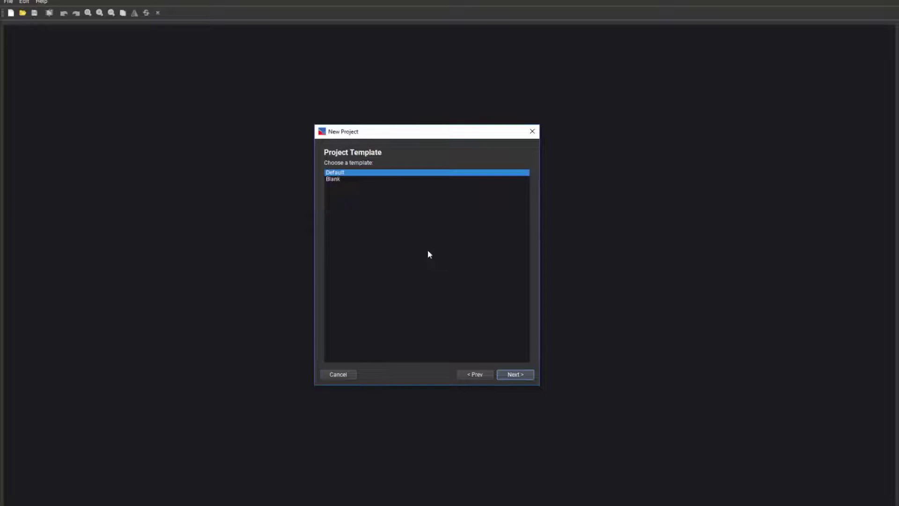
left_click(515, 375)
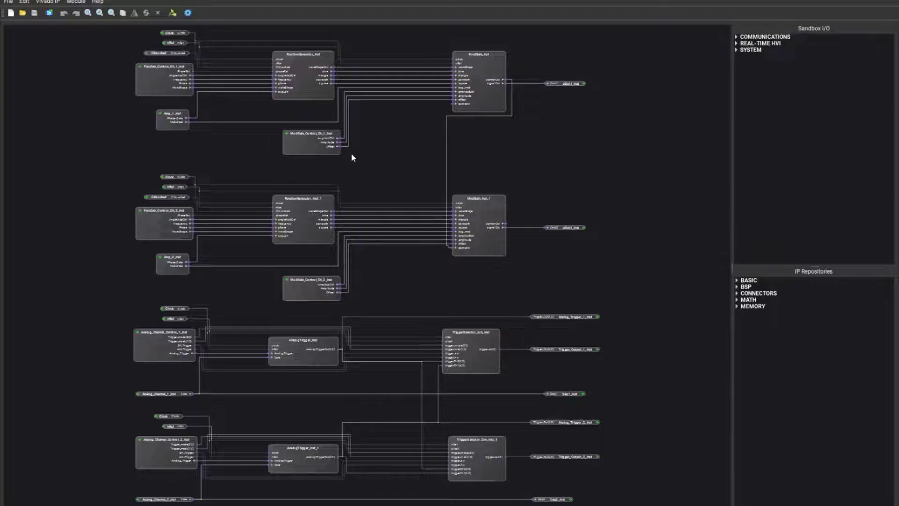
scroll(352, 157, "up", 5)
left_click_drag(351, 157, 337, 301)
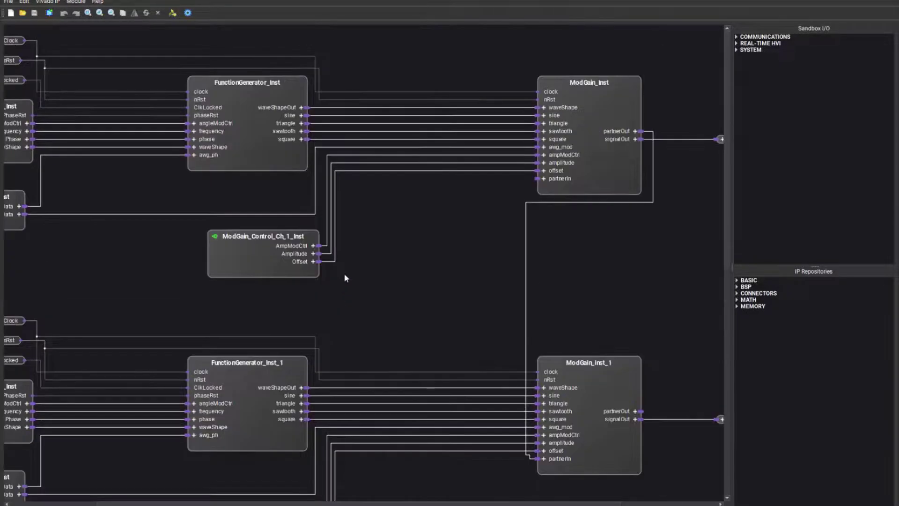
scroll(344, 273, "down", 2)
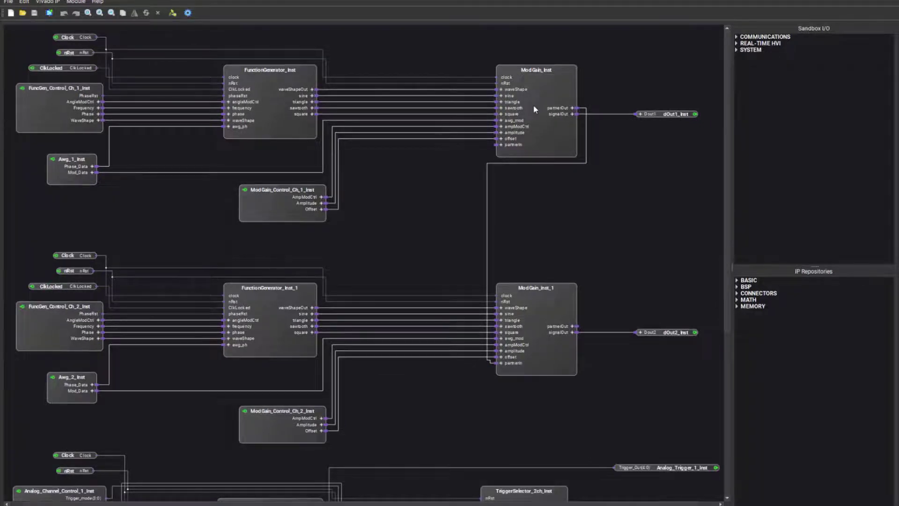
left_click(58, 110)
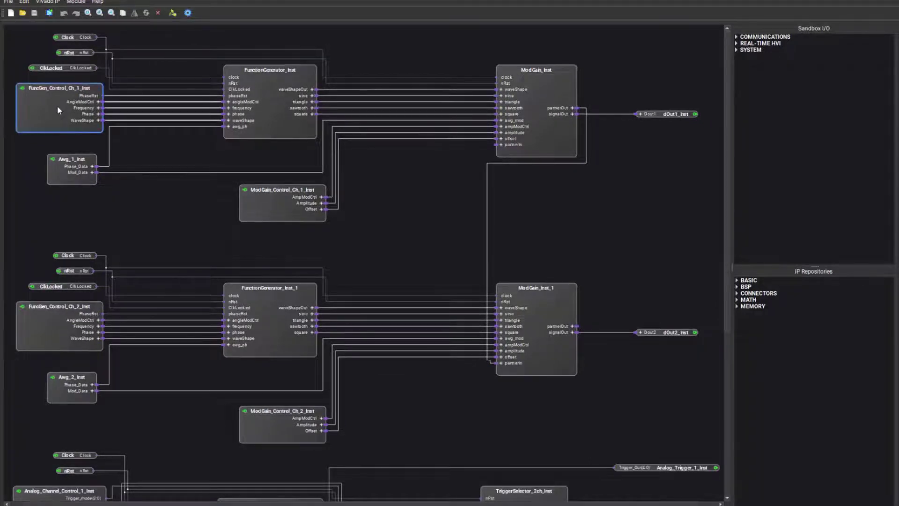
left_click(264, 198)
left_click(209, 208)
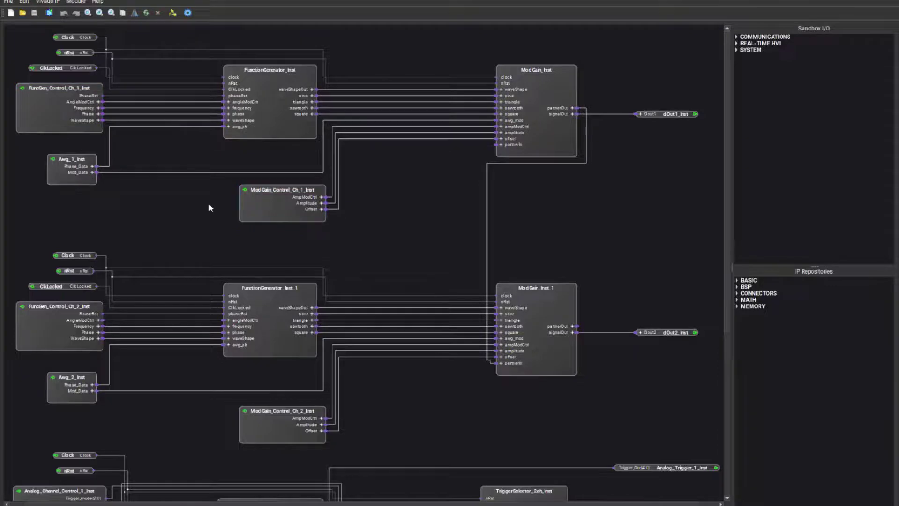
scroll(209, 208, "down", 5)
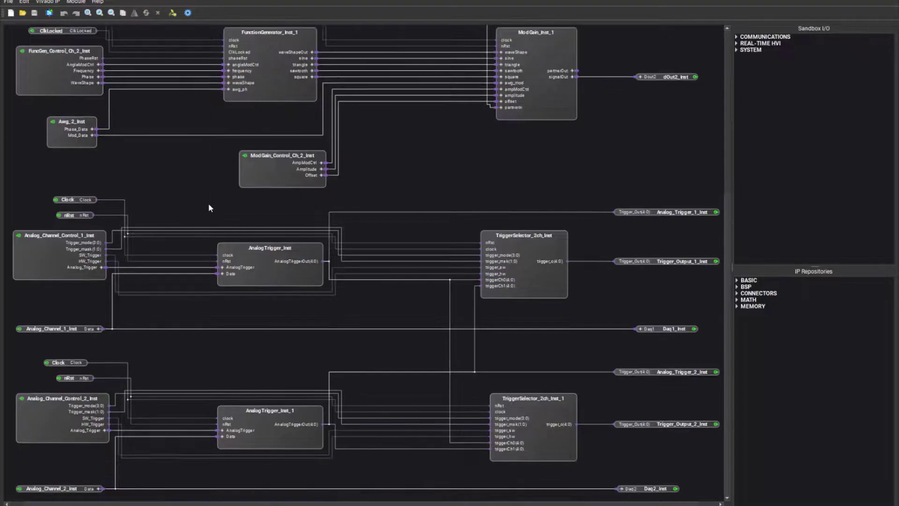
left_click(273, 273)
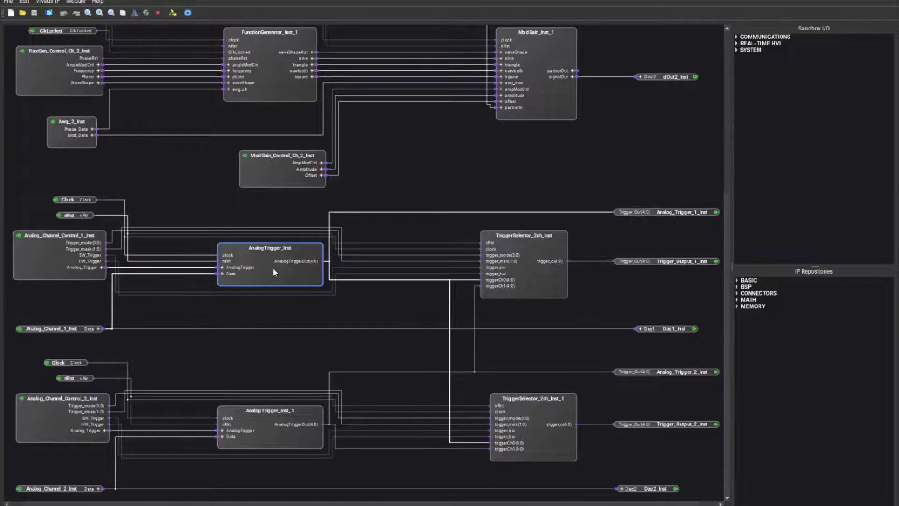
left_click(543, 277)
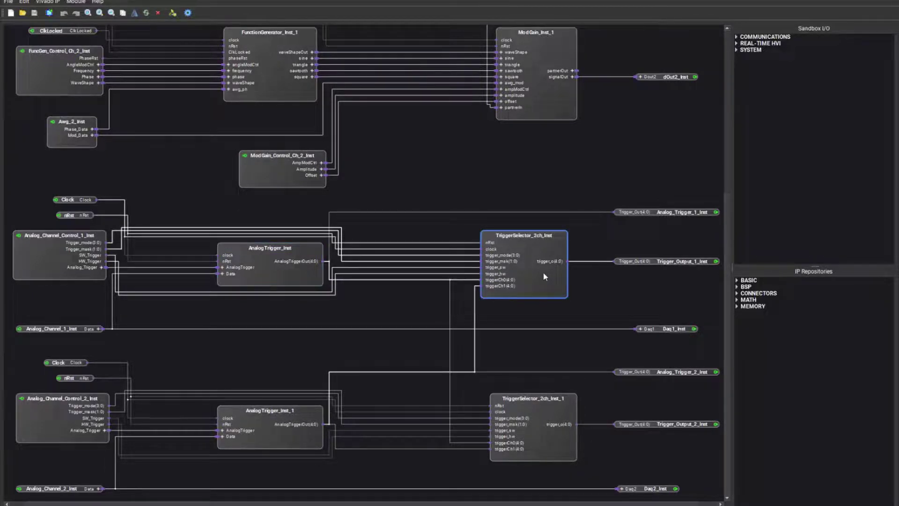
left_click(53, 268)
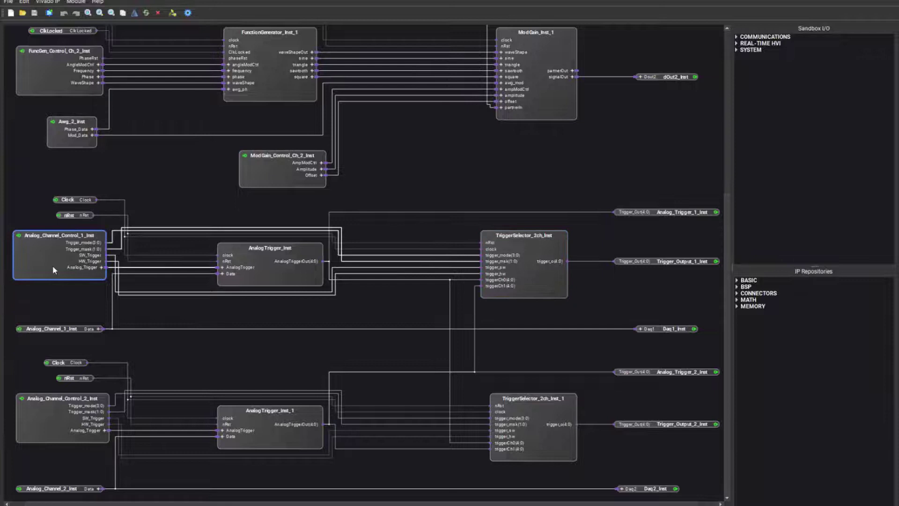
left_click(45, 330)
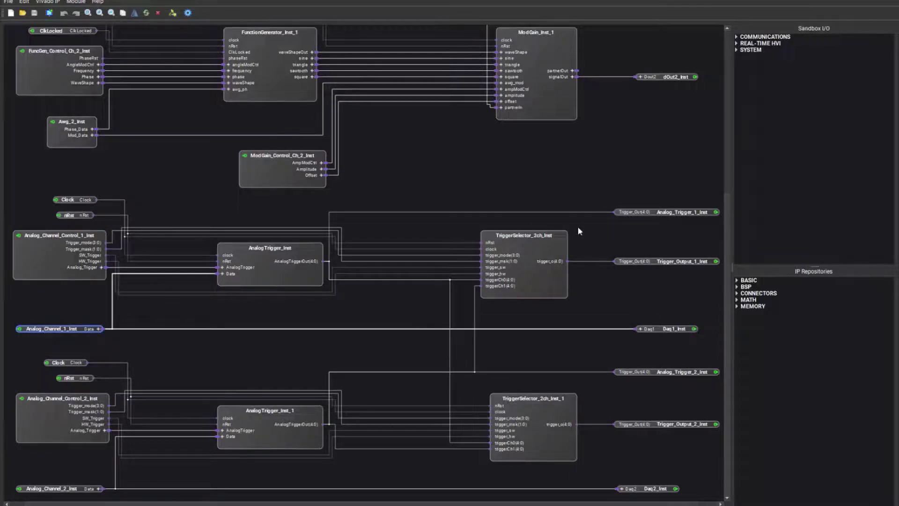
Expand COMMUNICATIONS and briefly show the Host MemoryMap and RegisterBank signals
scroll(582, 230, "down", 3)
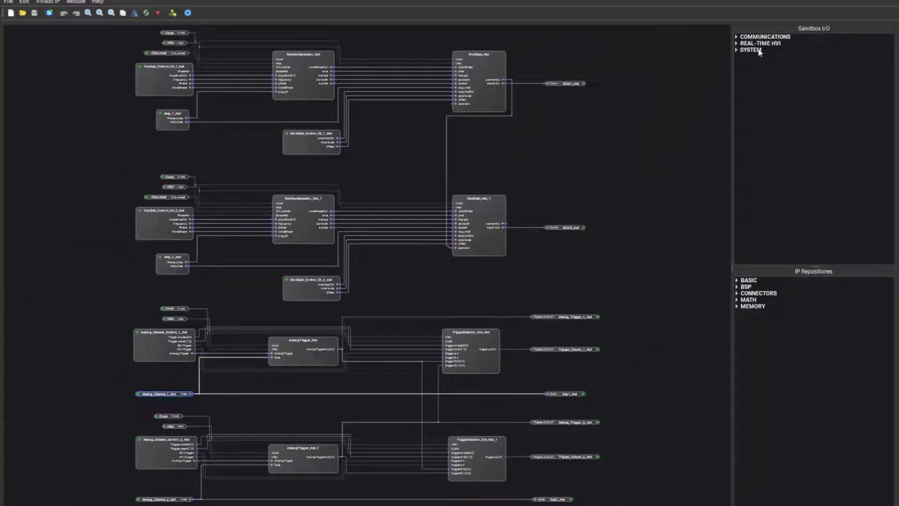
left_click(737, 37)
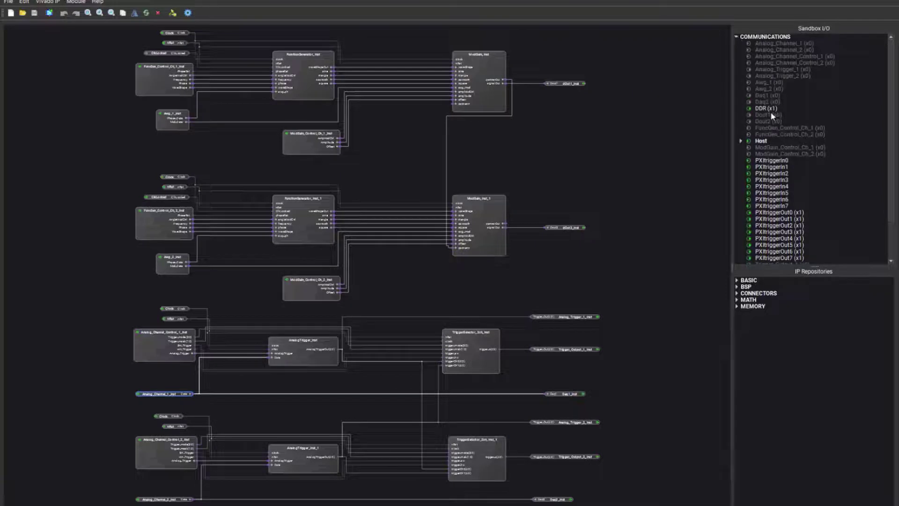
left_click(744, 141)
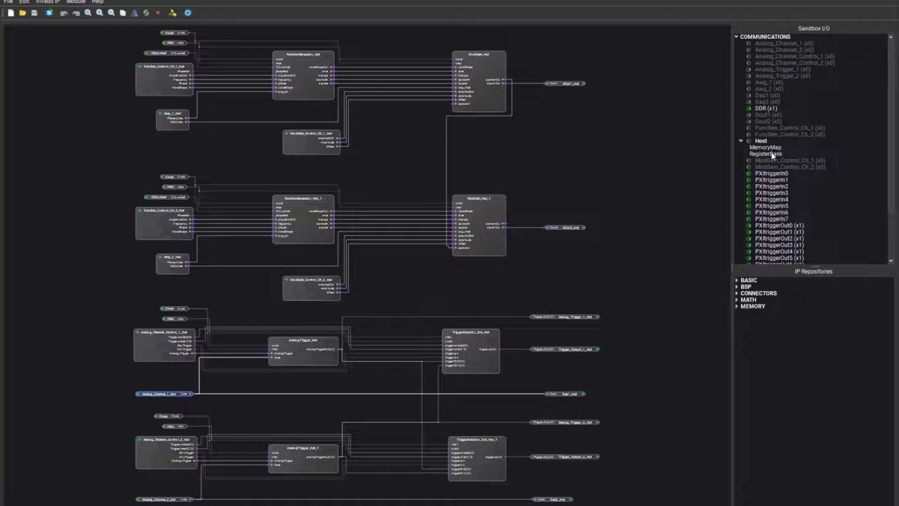
left_click(740, 140)
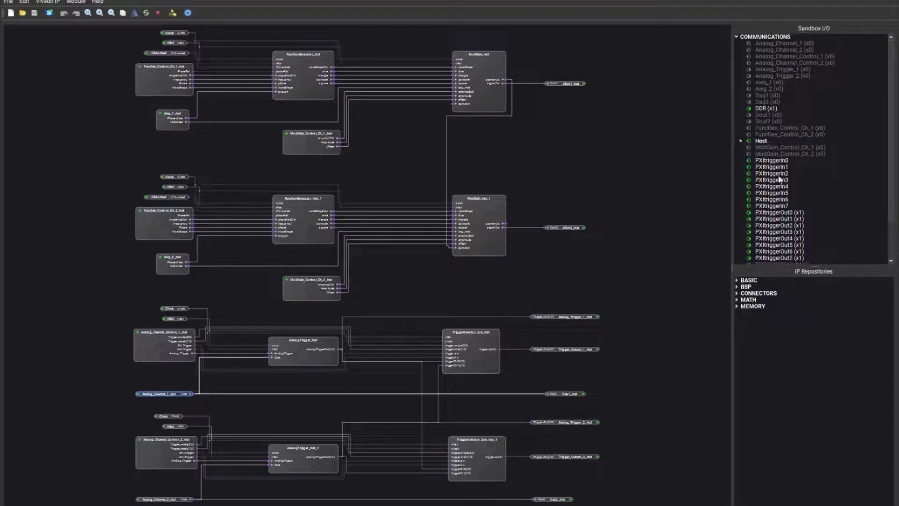
Collapse COMMUNICATIONS, peek at REAL-TIME HVI, then expand SYSTEM clock and reset signals
scroll(774, 216, "down", 3)
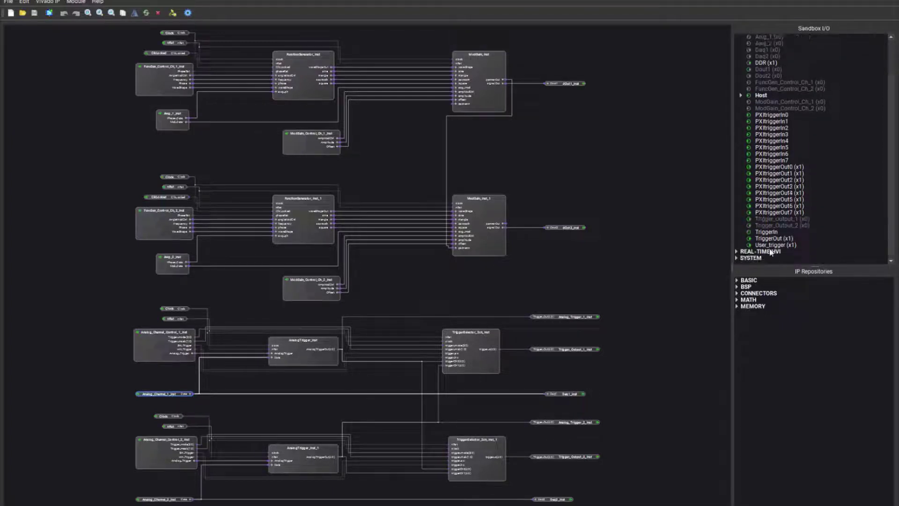
scroll(770, 252, "up", 3)
left_click(737, 37)
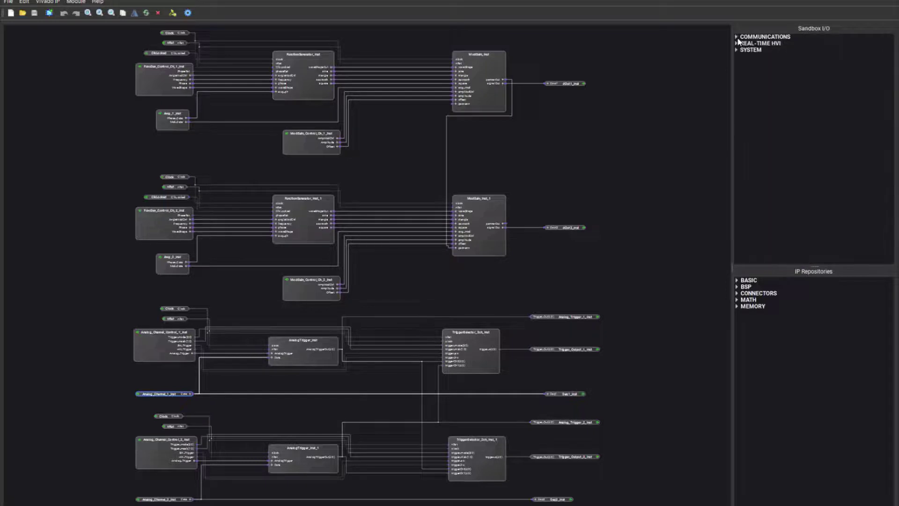
left_click(737, 43)
left_click(737, 43)
left_click(736, 50)
Hide SYSTEM, then expand and re-collapse the BASIC, BSP, CONNECTORS, MATH and MEMORY categories
left_click(736, 50)
left_click(738, 281)
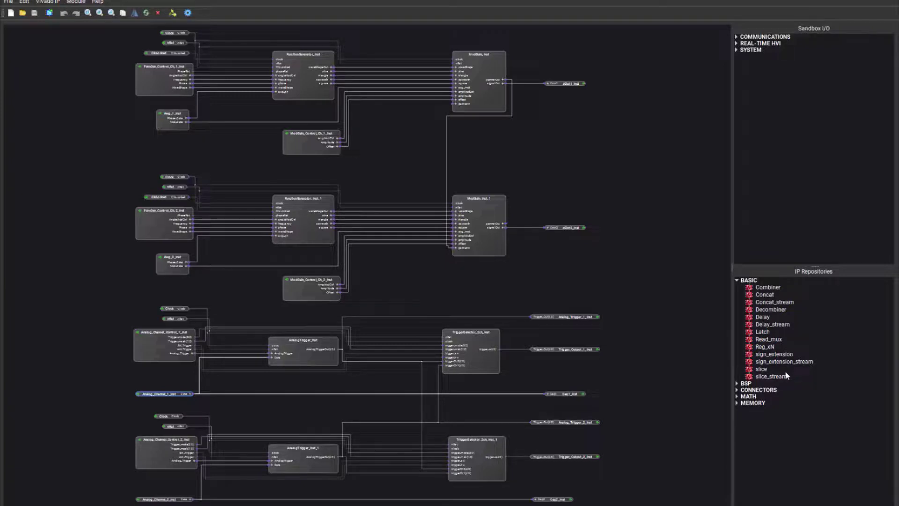
left_click(740, 283)
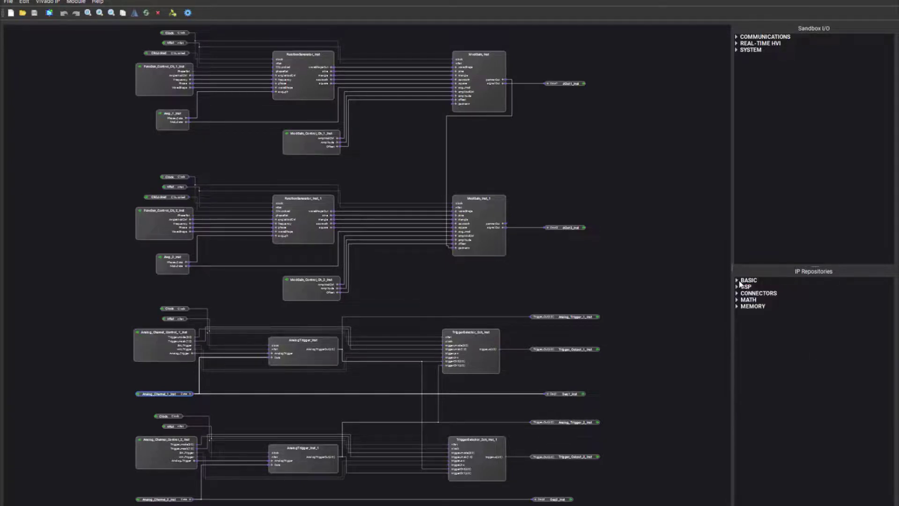
left_click(739, 286)
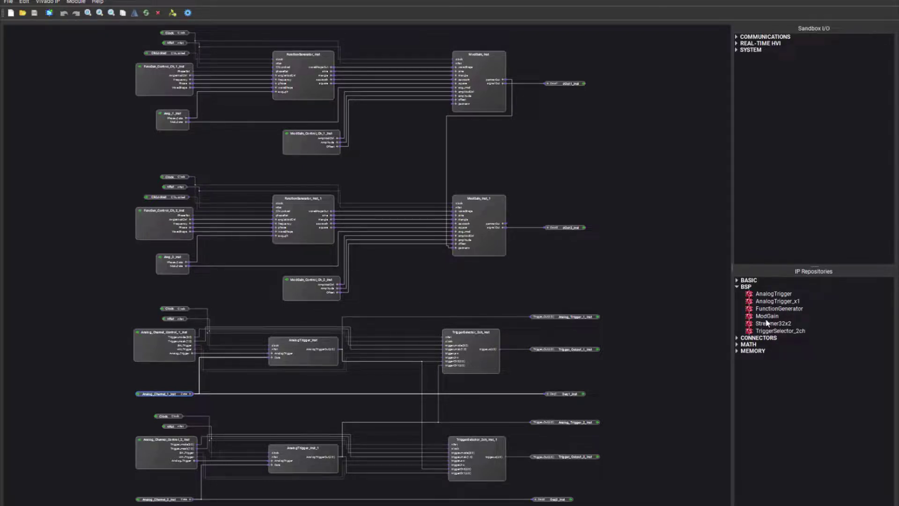
left_click(736, 286)
left_click(736, 294)
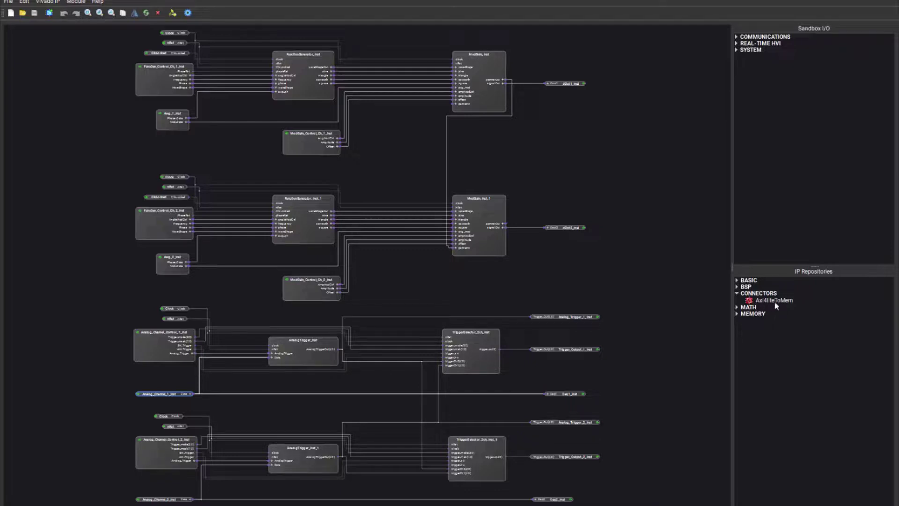
left_click(738, 294)
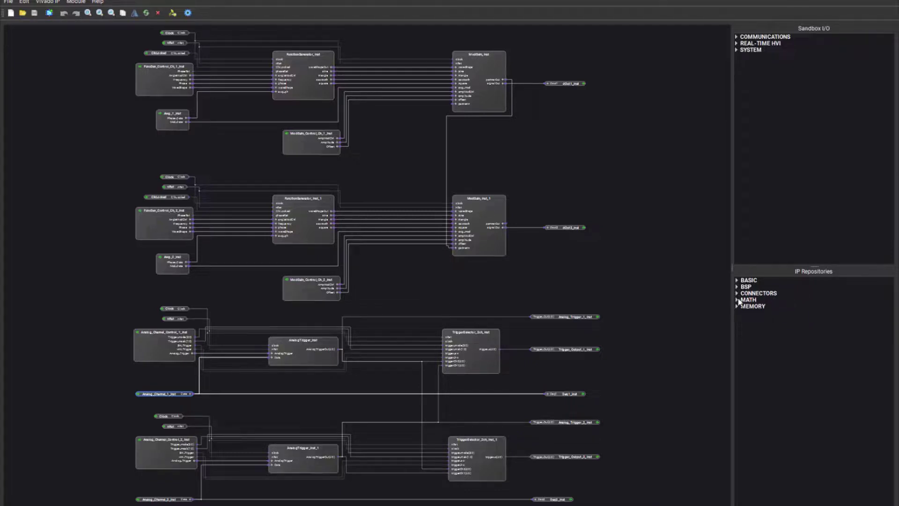
left_click(738, 300)
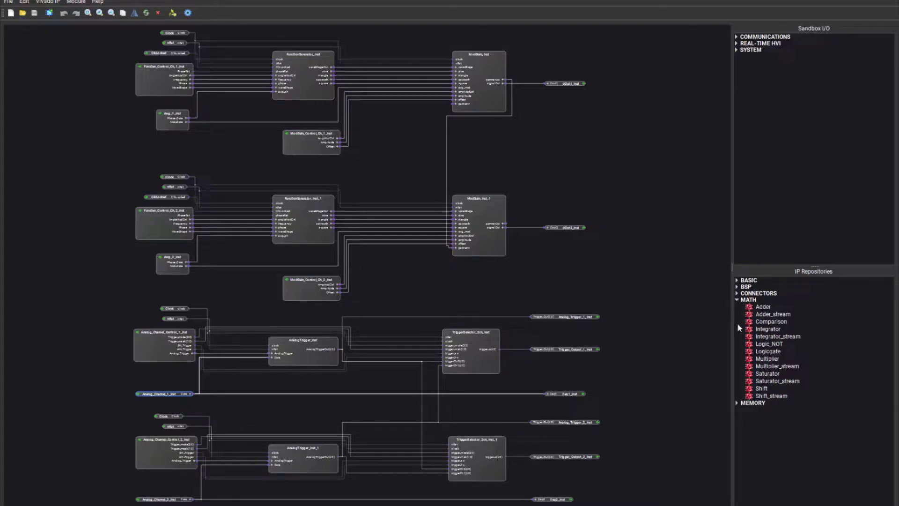
left_click(737, 300)
left_click(738, 307)
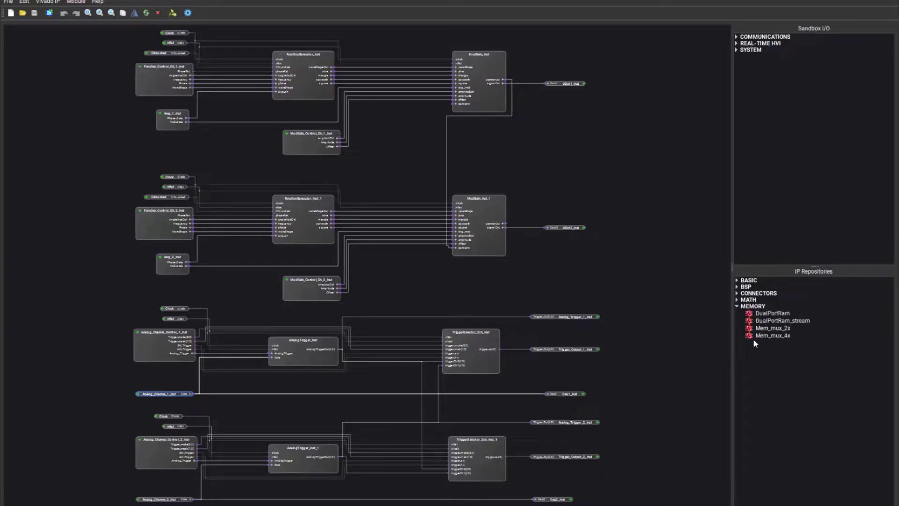
left_click(737, 307)
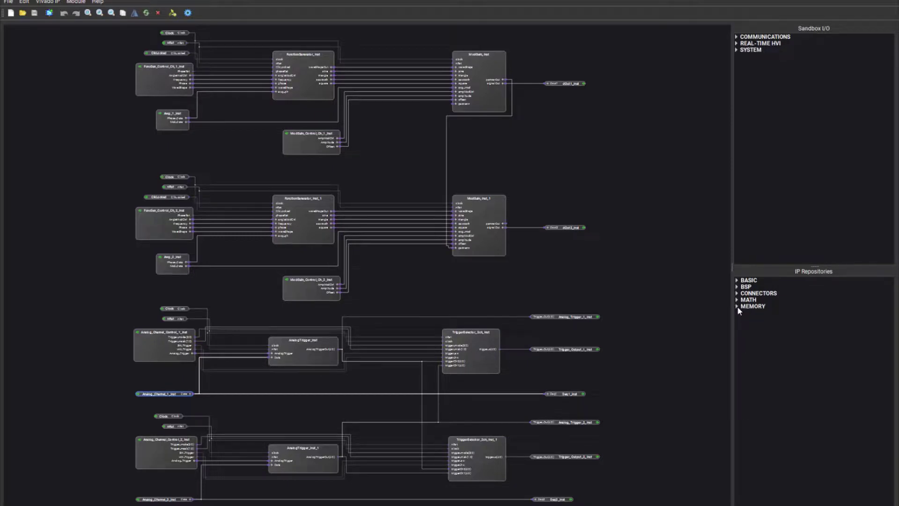
Open the Generate Bit File build settings and set Build Type to Implementation
left_click(187, 13)
left_click_drag(406, 108, 379, 87)
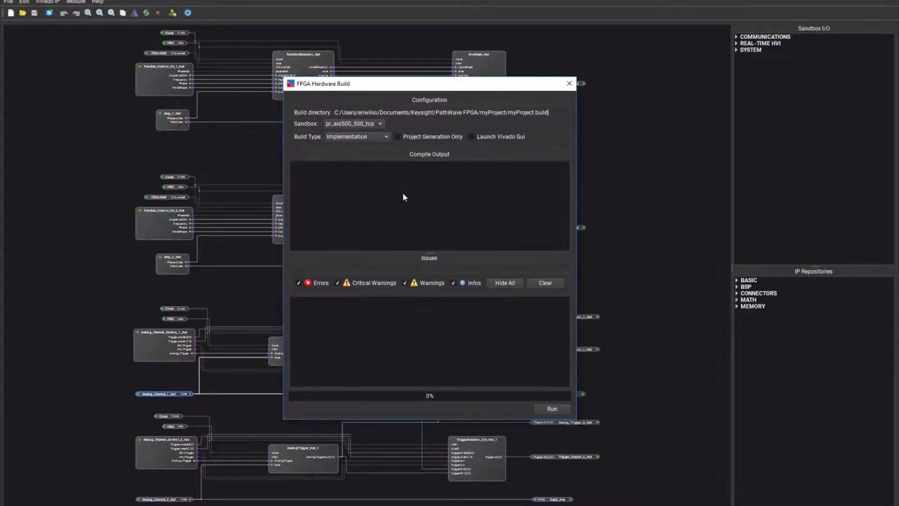
left_click(373, 137)
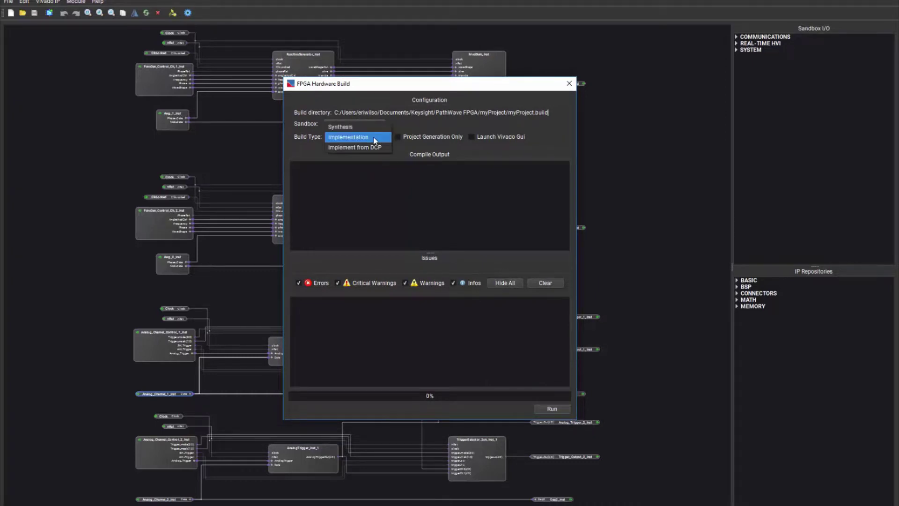
left_click(372, 147)
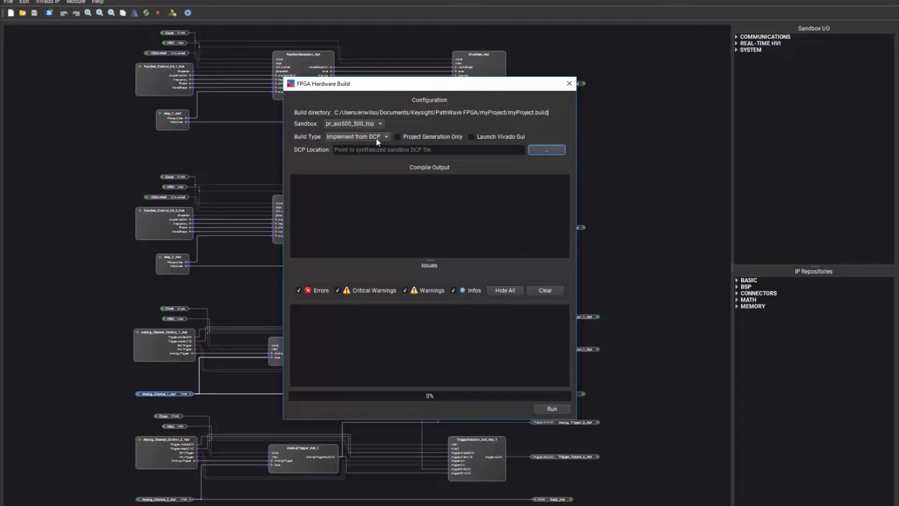
left_click(377, 137)
left_click(375, 126)
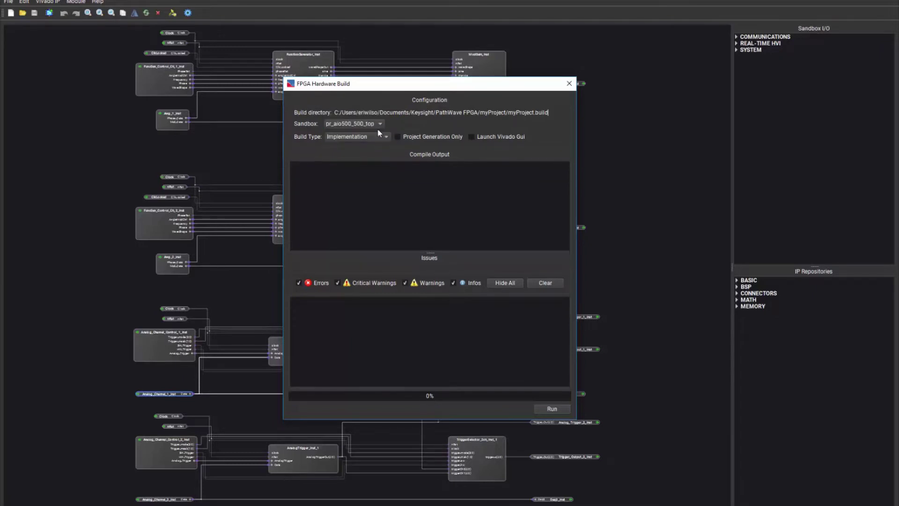